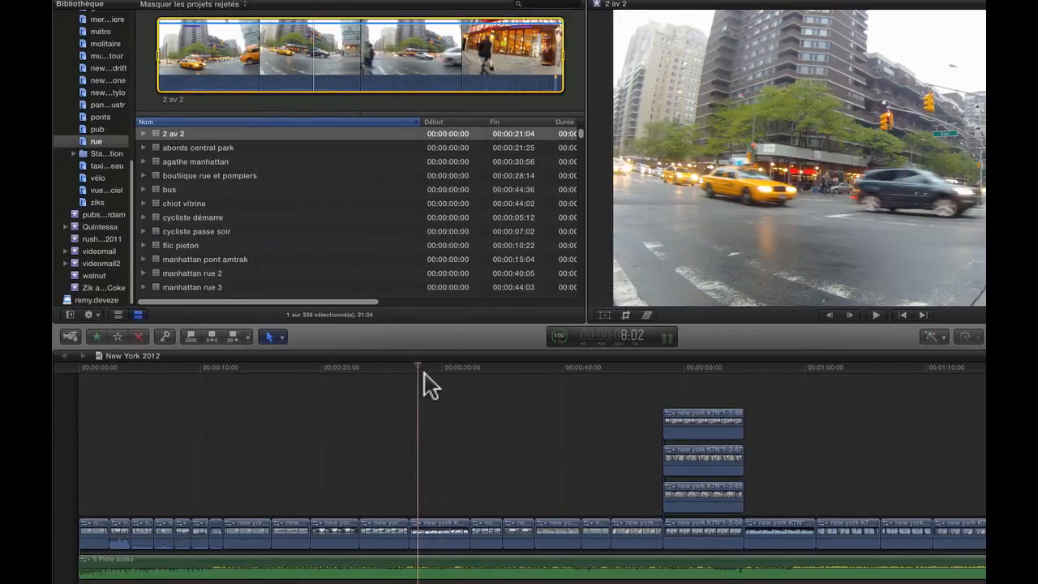
# Play the 2 av 2 clip from the event browser and stop playback
pyautogui.press('space')
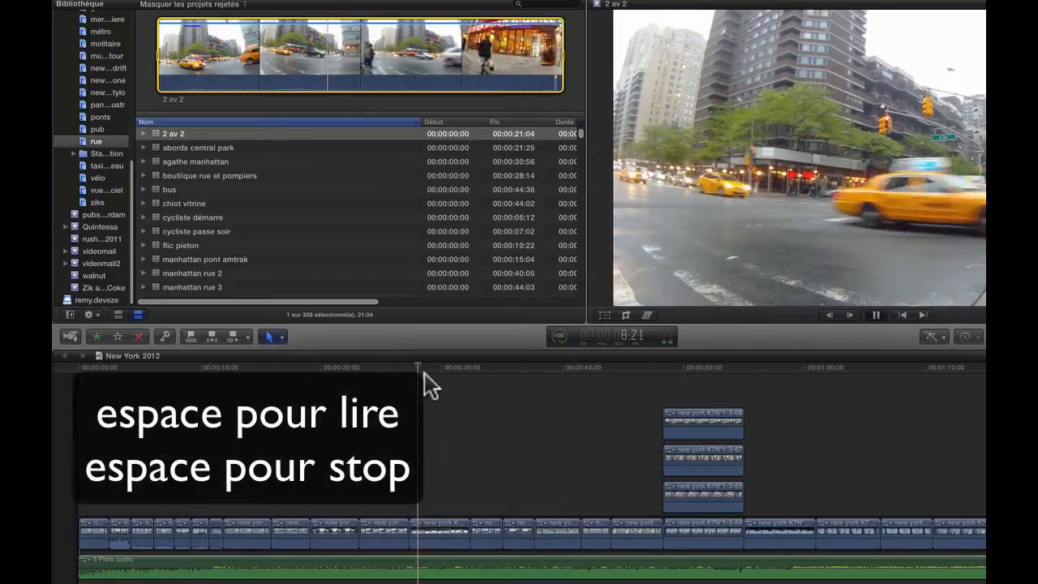
pyautogui.click(436, 462)
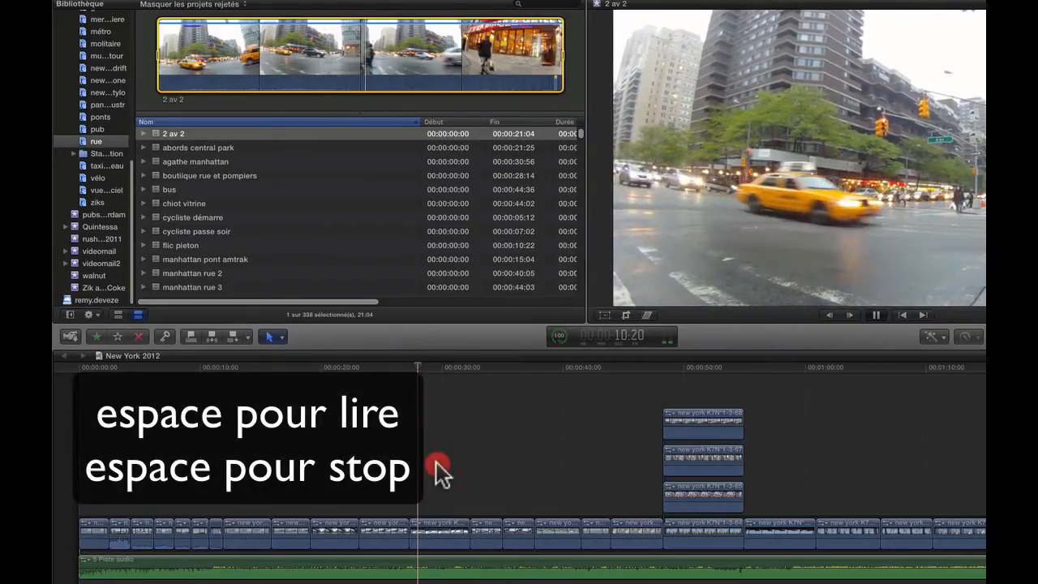
pyautogui.press('space')
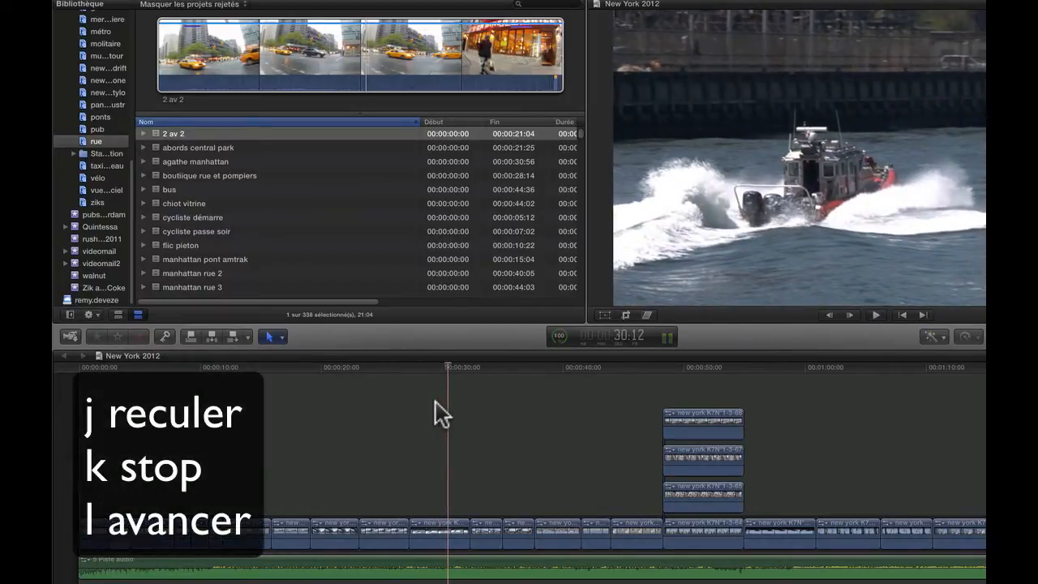
# Shuttle through the New York 2012 timeline: play backward, stop, and play forward
pyautogui.press('j')
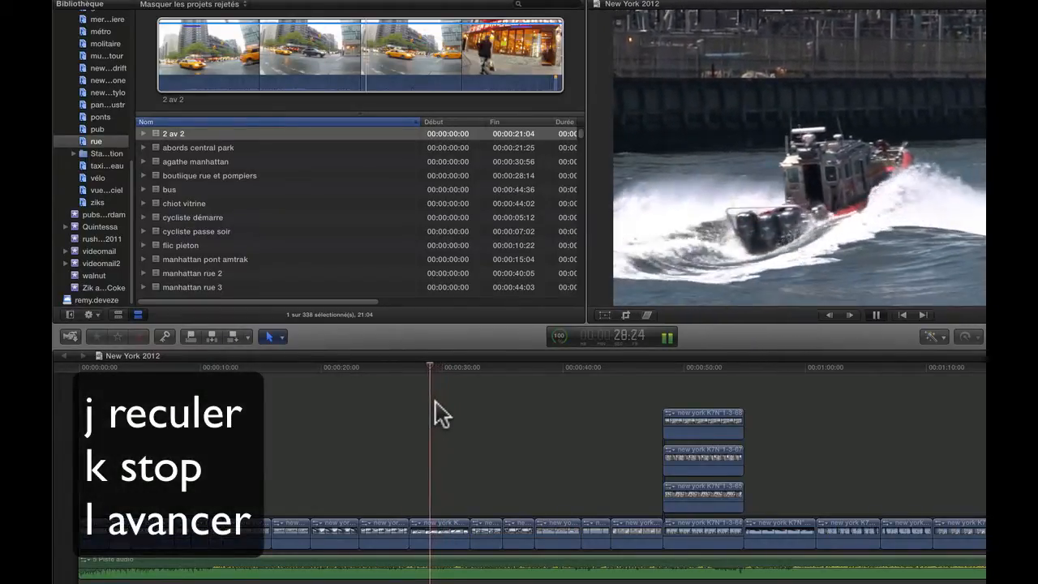
pyautogui.press('k')
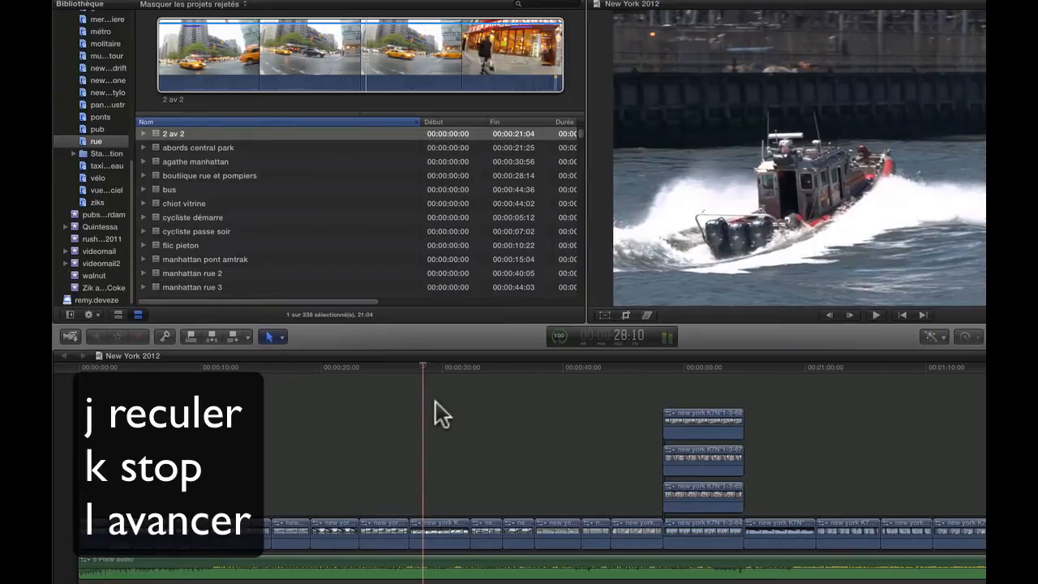
pyautogui.press('l')
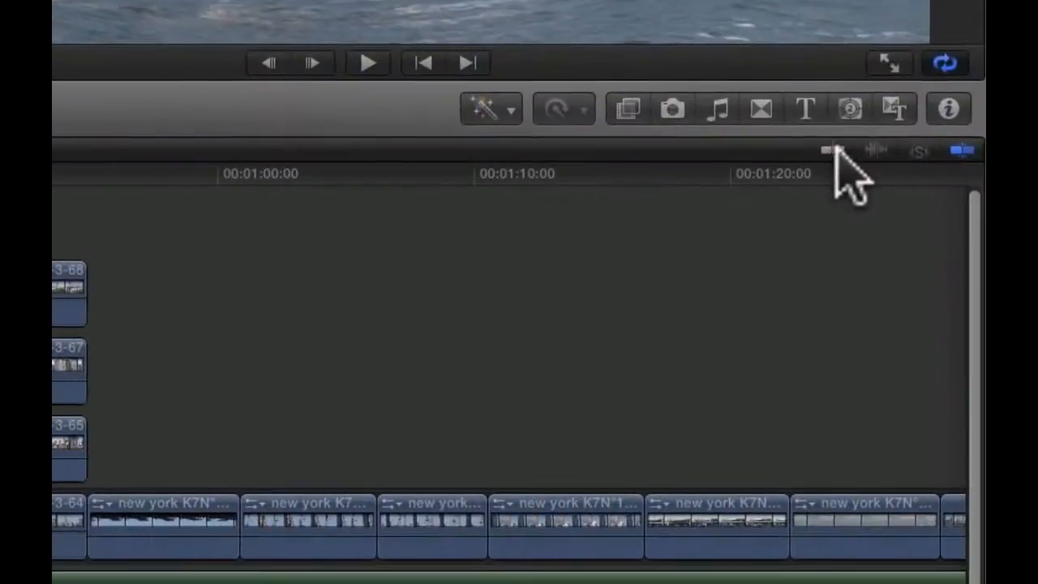
# Turn on skimming and move the New York 2012 playhead to about 35:24
pyautogui.click(836, 150)
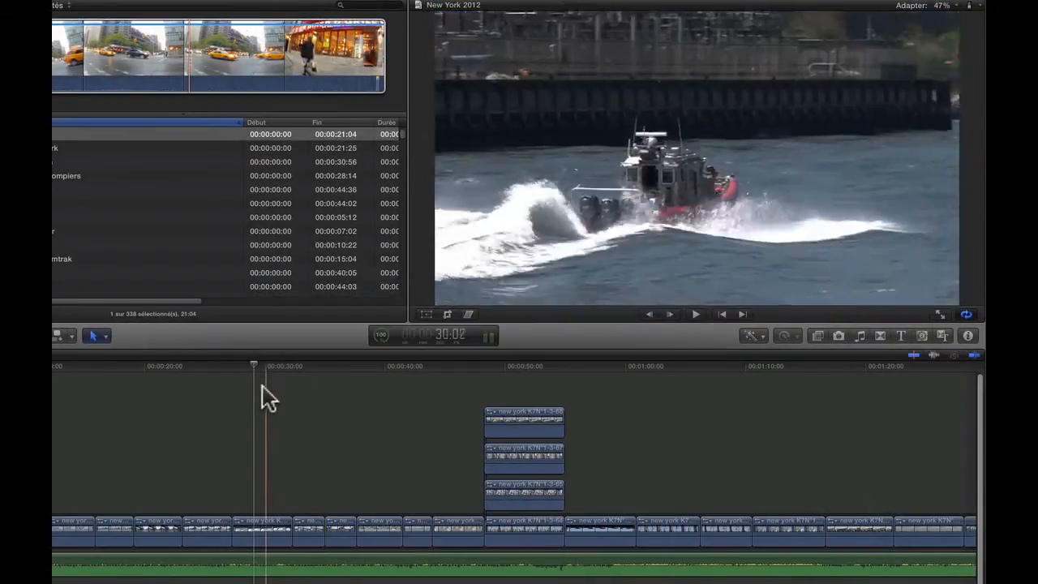
pyautogui.moveTo(253, 362); pyautogui.dragTo(336, 371)
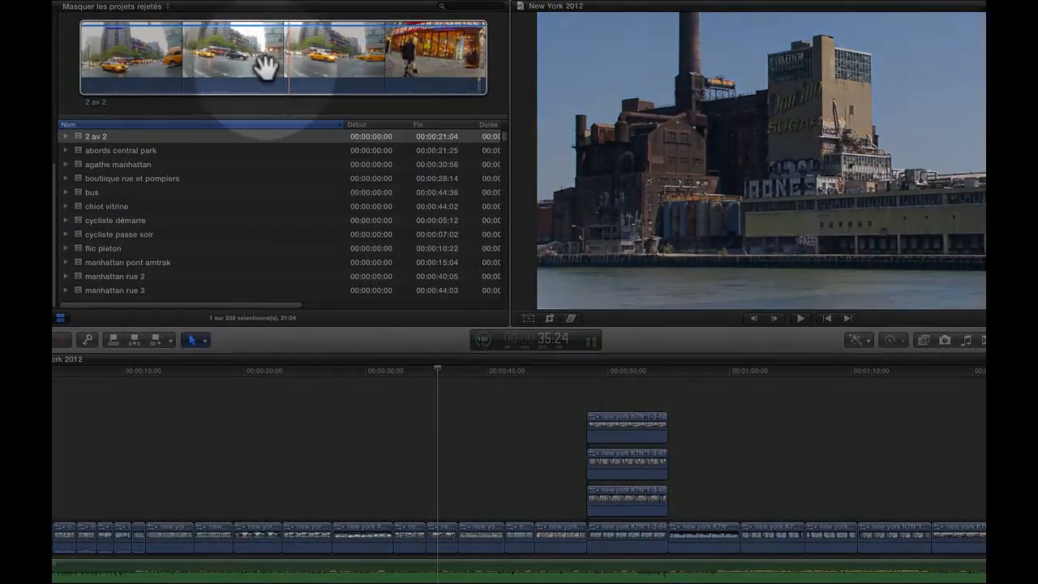
pyautogui.click(264, 68)
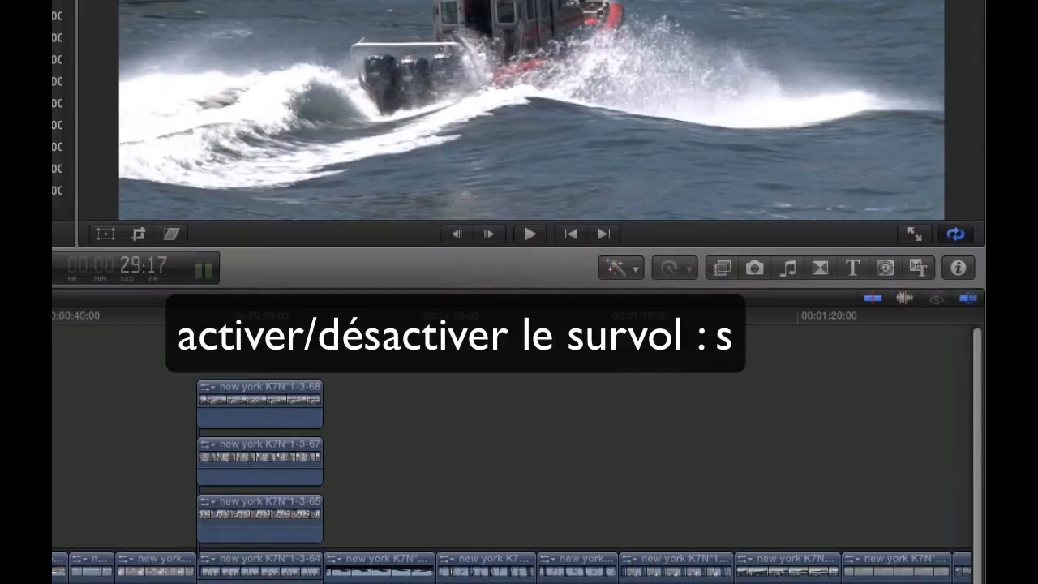
# Switch skimming off and back on, and toggle audio skimming
pyautogui.press('s')
pyautogui.press('s')
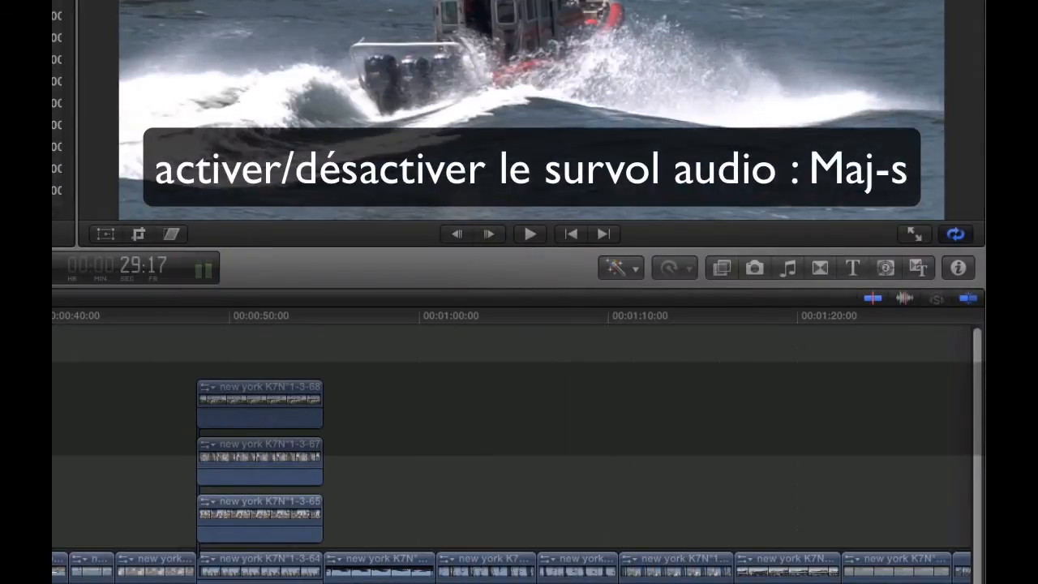
pyautogui.press('shift')
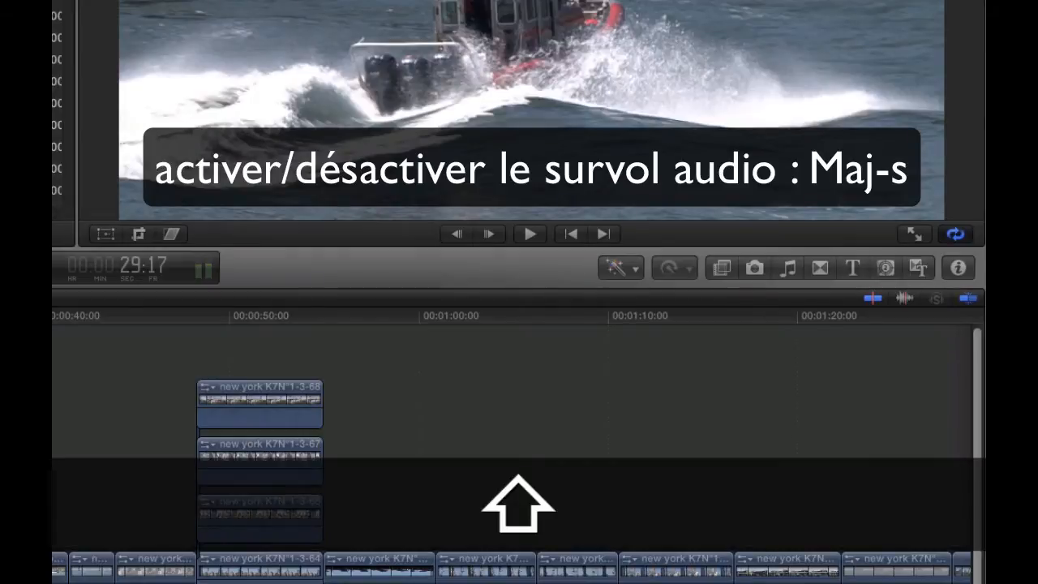
pyautogui.hotkey('shift', 's')
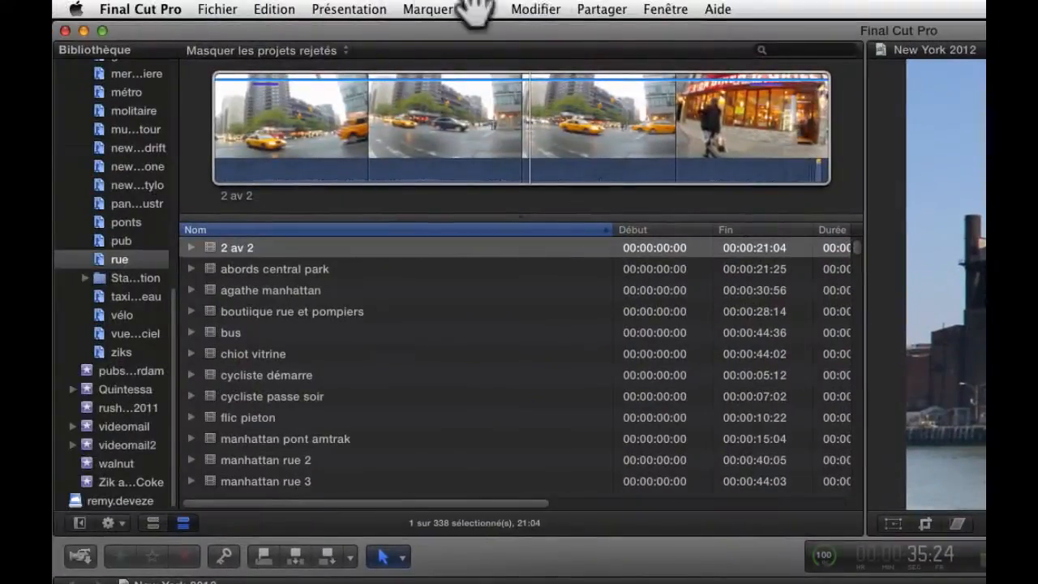
# Turn on audio skimming (Audio lors du survol) and turn it off again
pyautogui.click(335, 10)
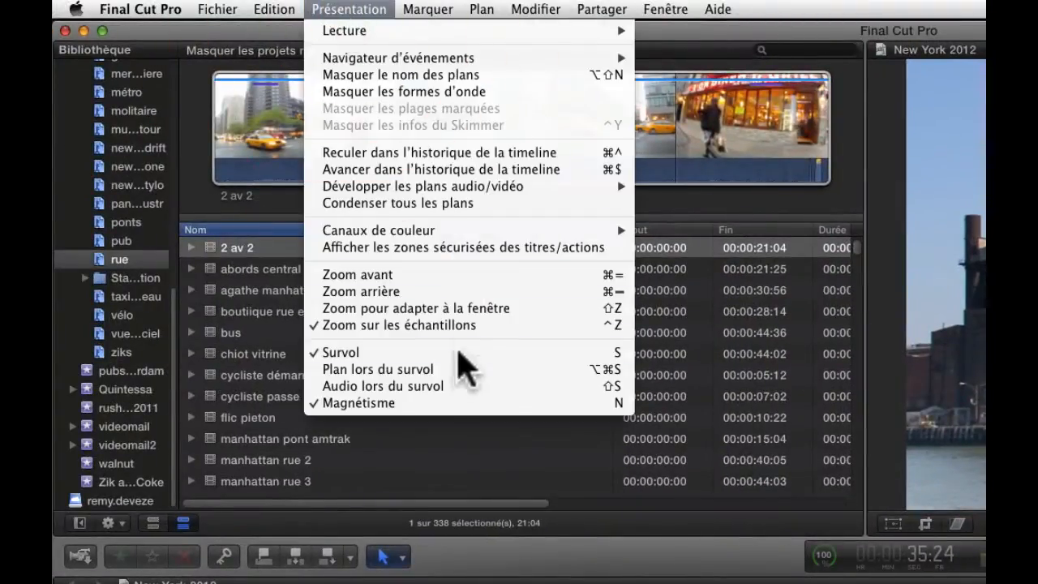
pyautogui.click(403, 387)
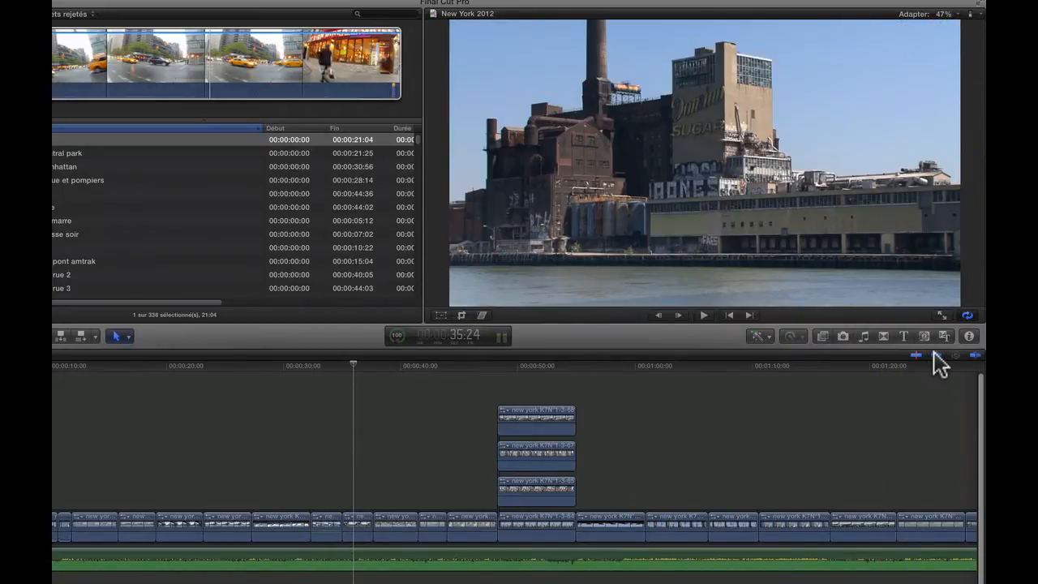
pyautogui.click(935, 355)
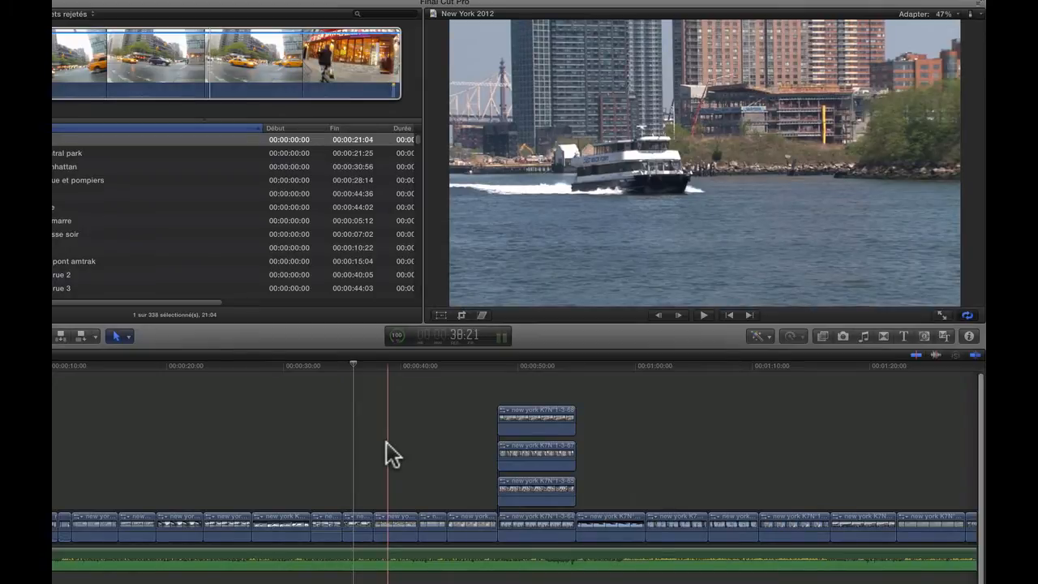
# Examine the available titles and the generators in the Éléments and Luca's Grunge Effects categories, and close the browser
pyautogui.hscroll(1, 386, 442)
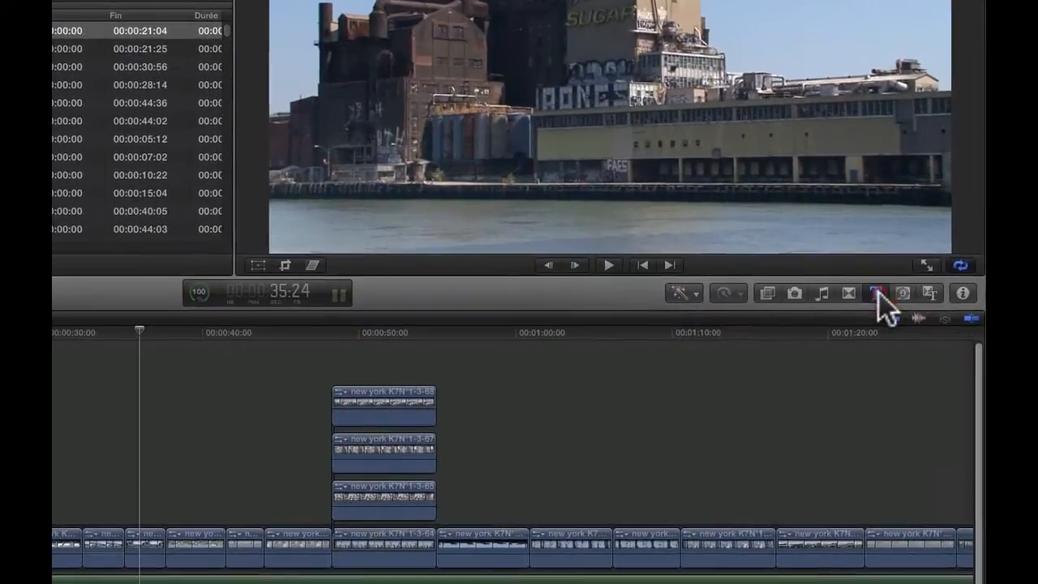
pyautogui.click(903, 336)
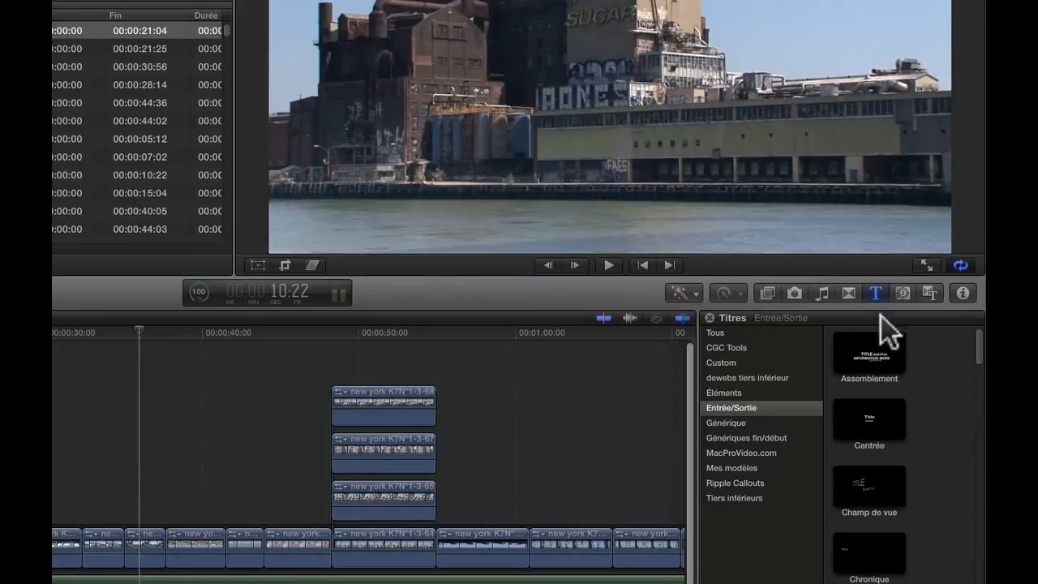
pyautogui.click(904, 295)
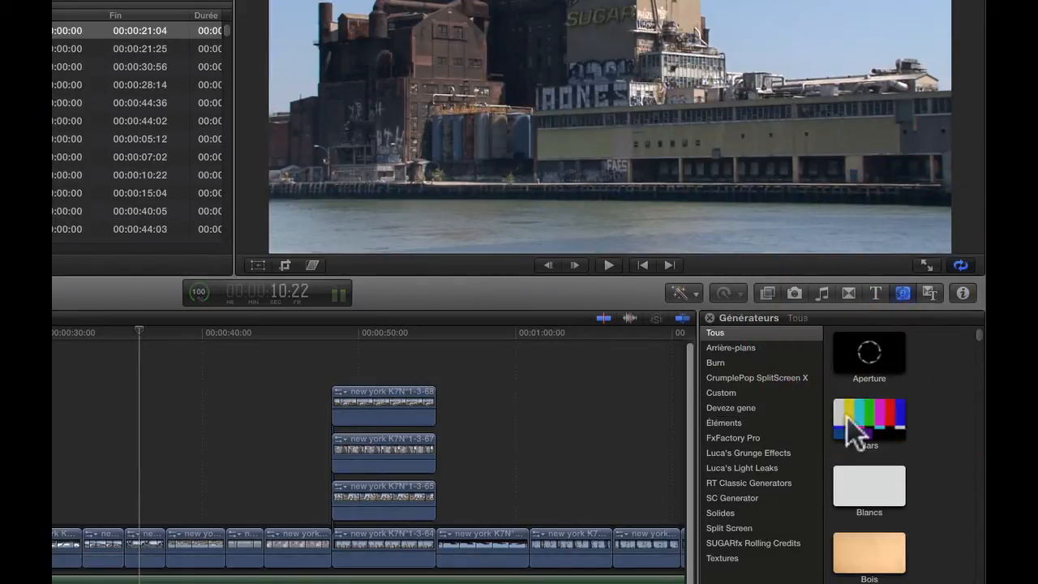
pyautogui.click(724, 422)
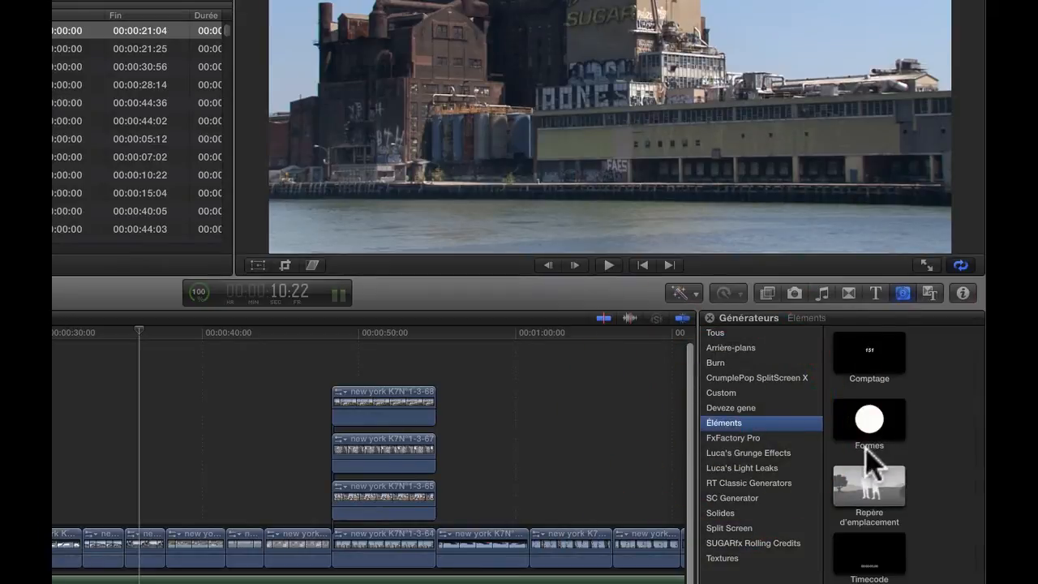
pyautogui.click(738, 452)
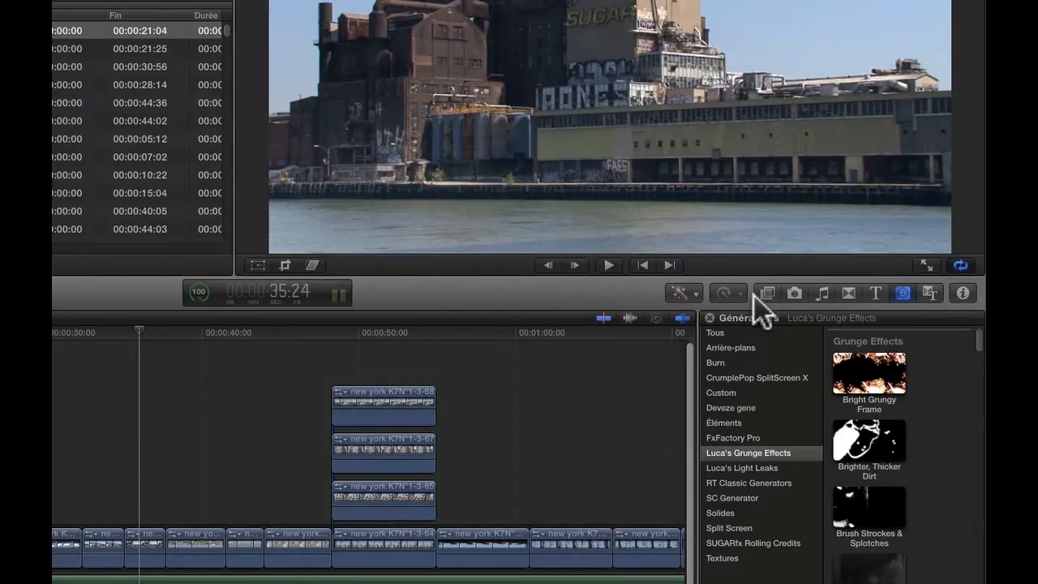
pyautogui.click(901, 293)
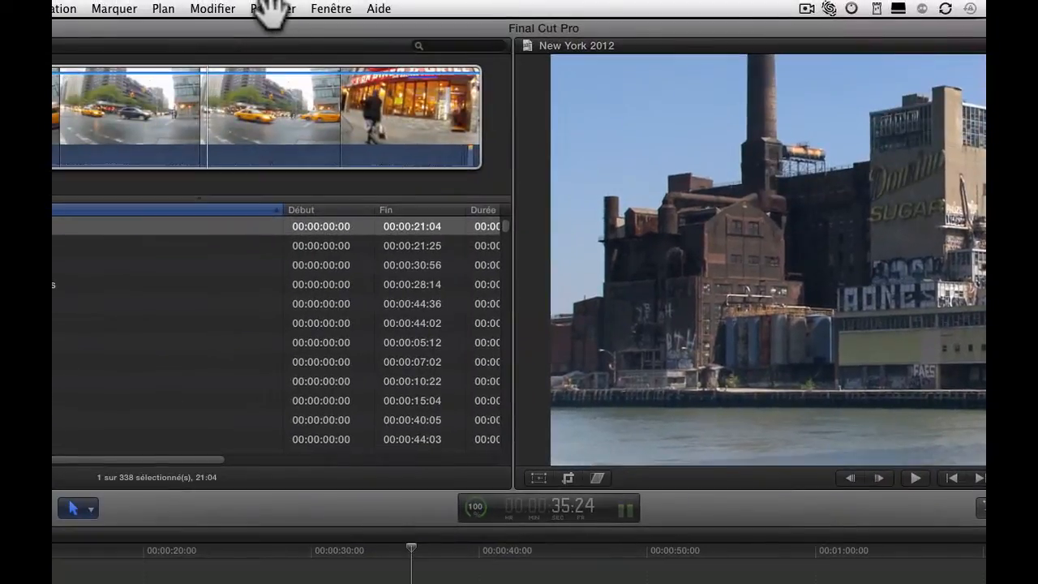
# Examine the Apple devices export options for New York 2012 and leave without sharing
pyautogui.click(272, 9)
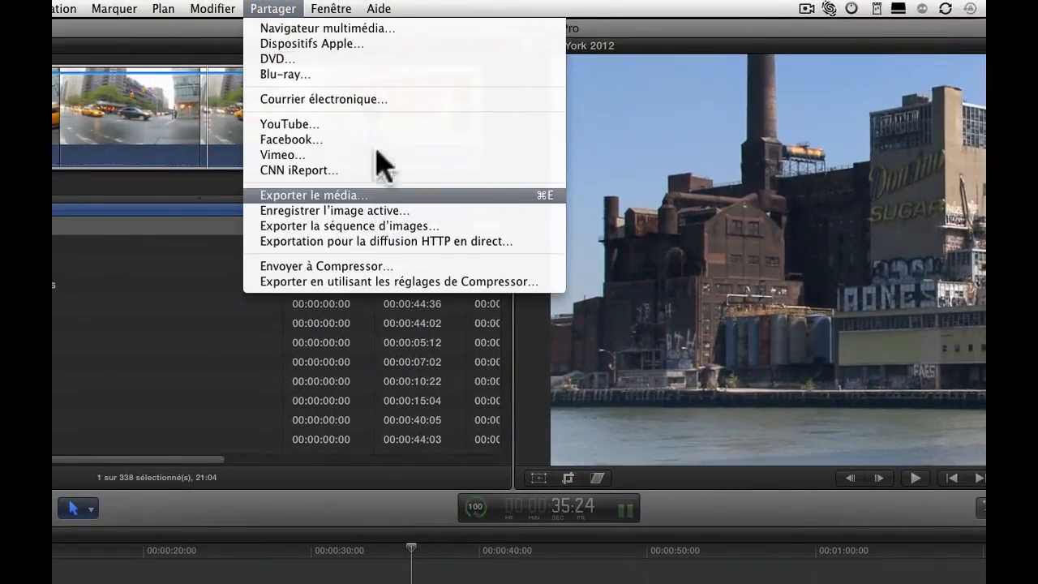
pyautogui.click(342, 47)
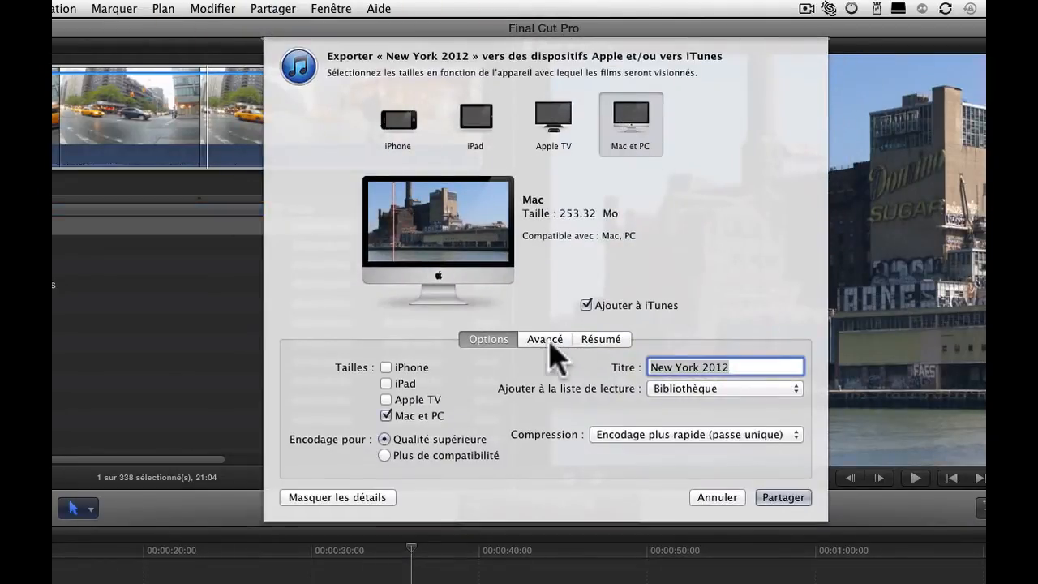
pyautogui.click(498, 343)
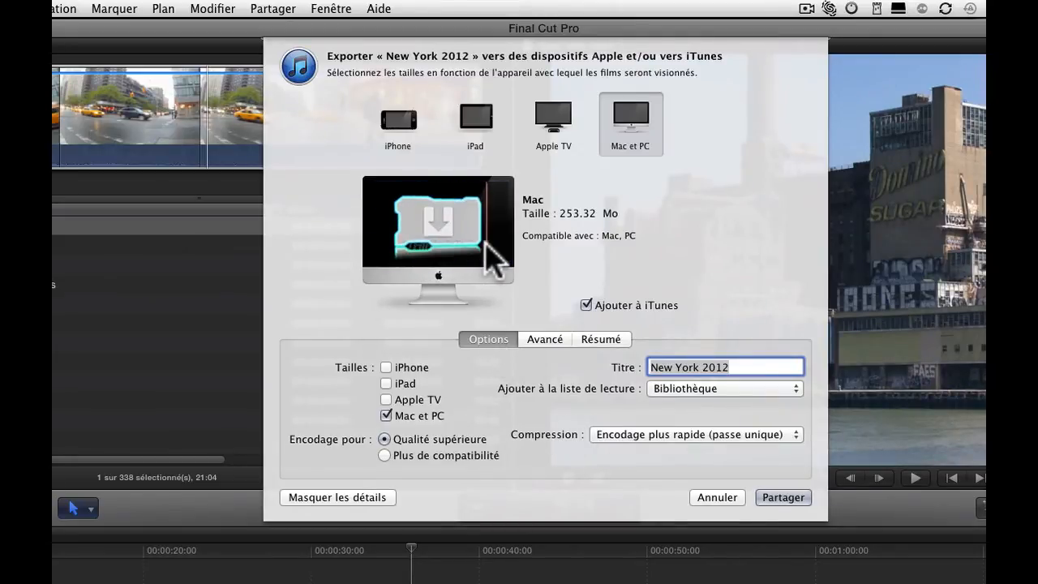
pyautogui.click(712, 497)
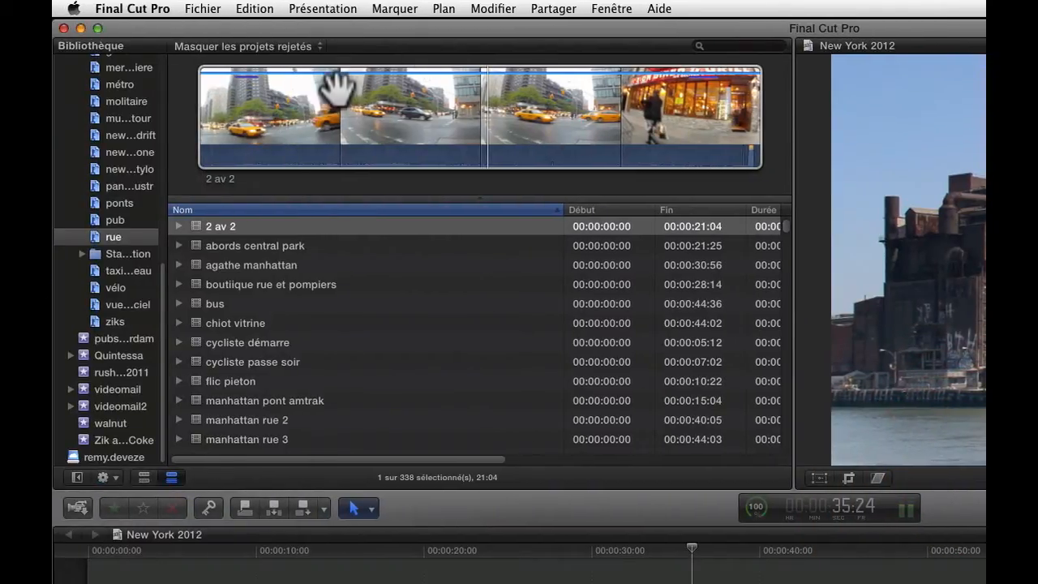
# Display the skimmer info while skimming the 2 av 2 clip, and hide it again
pyautogui.click(356, 93)
pyautogui.click(324, 10)
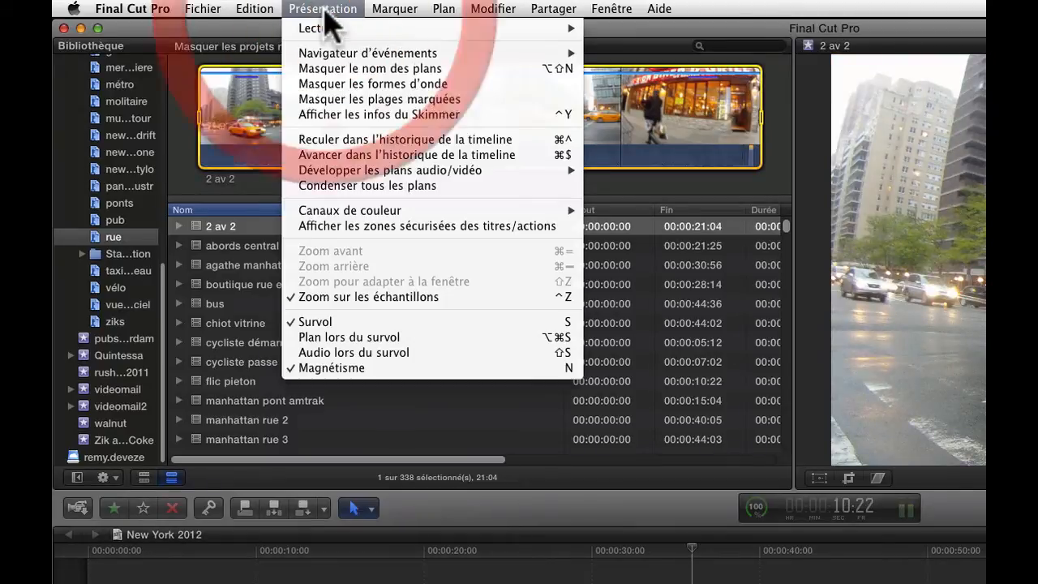
pyautogui.click(339, 117)
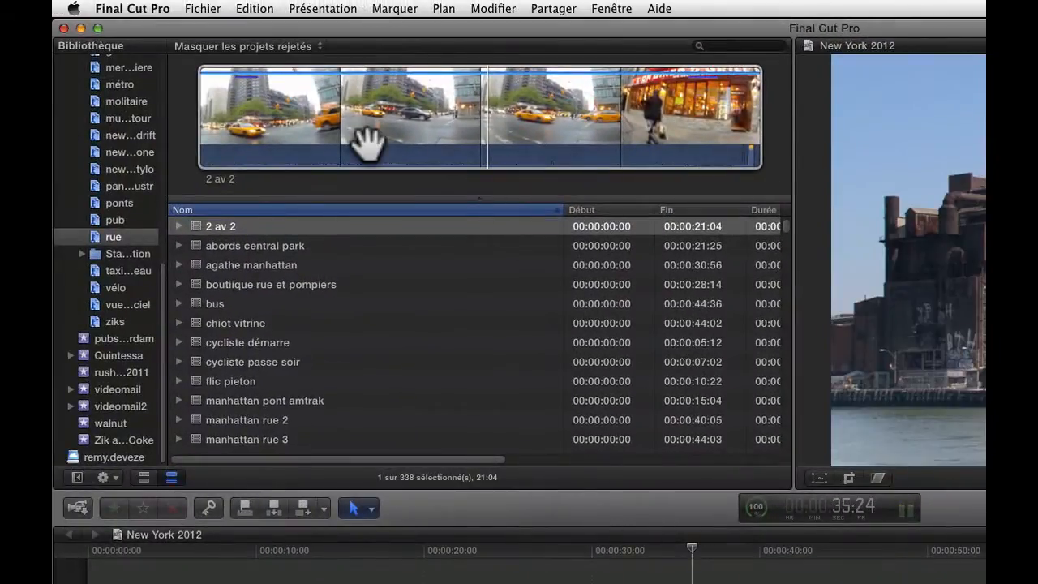
pyautogui.click(389, 130)
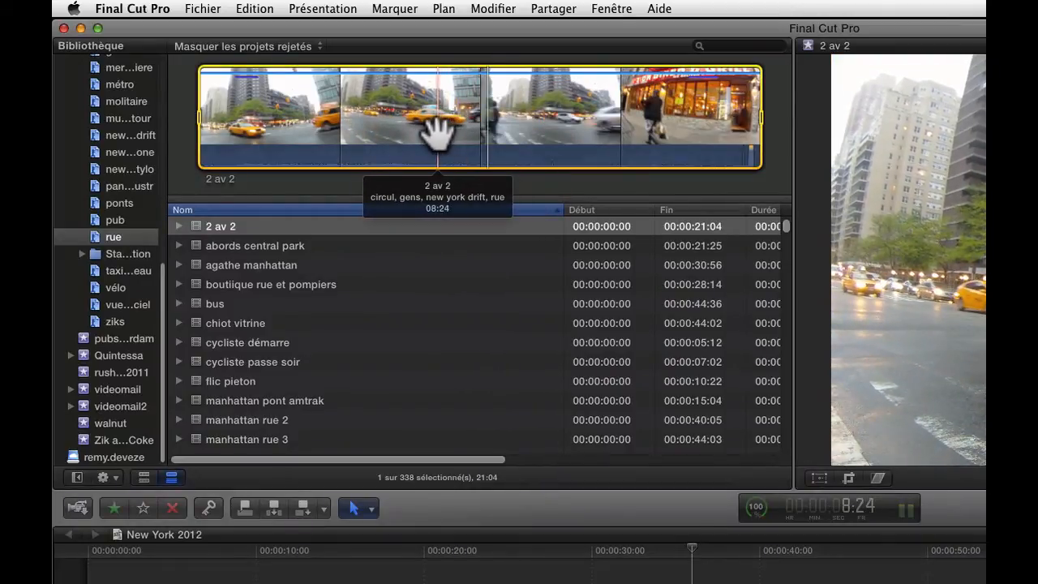
pyautogui.click(333, 10)
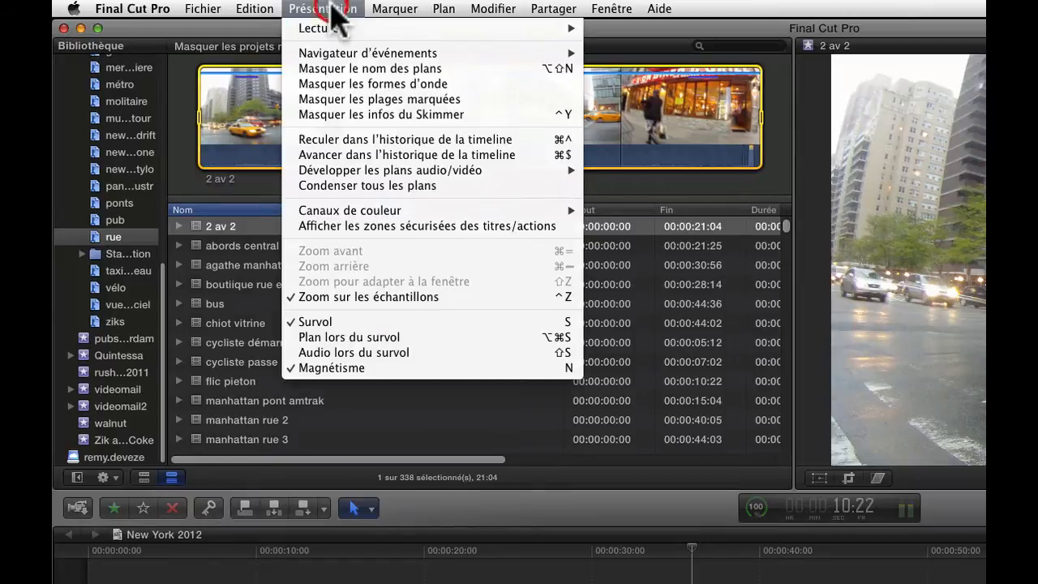
pyautogui.click(380, 115)
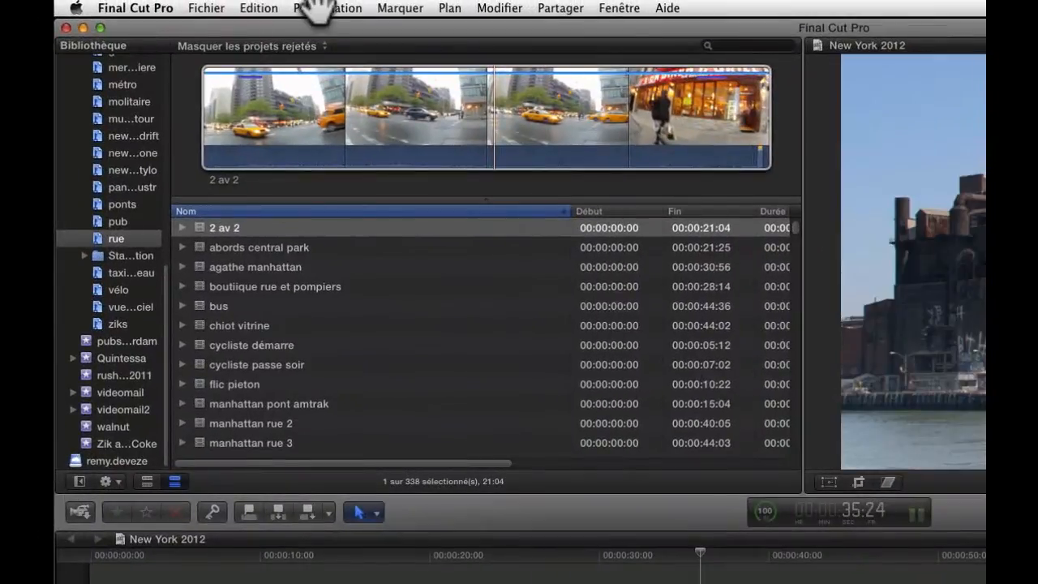
# Turn on clip skimming (Plan lors du survol) and turn it off again
pyautogui.click(220, 0)
pyautogui.click(379, 343)
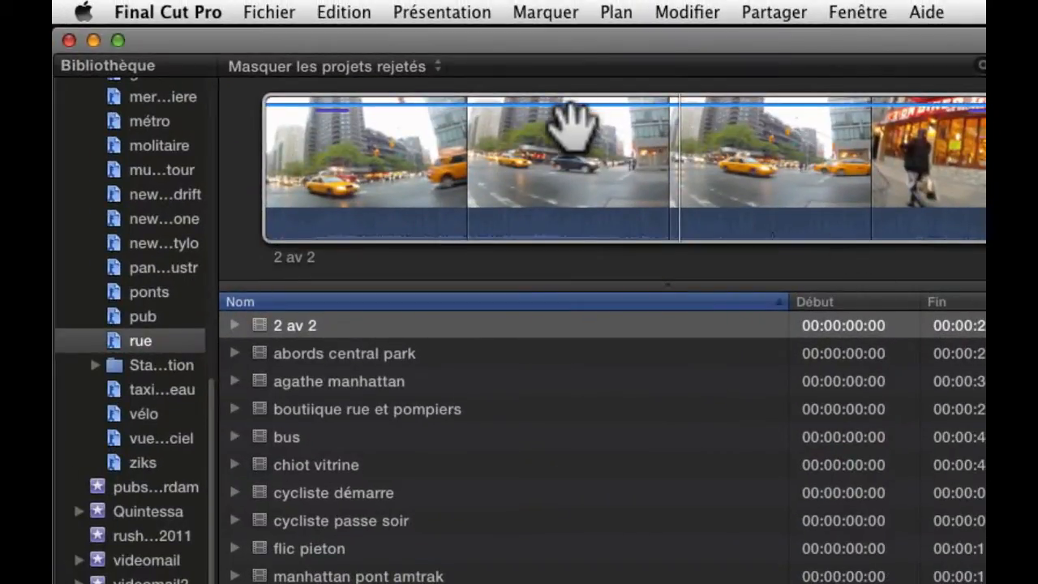
pyautogui.click(571, 126)
pyautogui.click(454, 13)
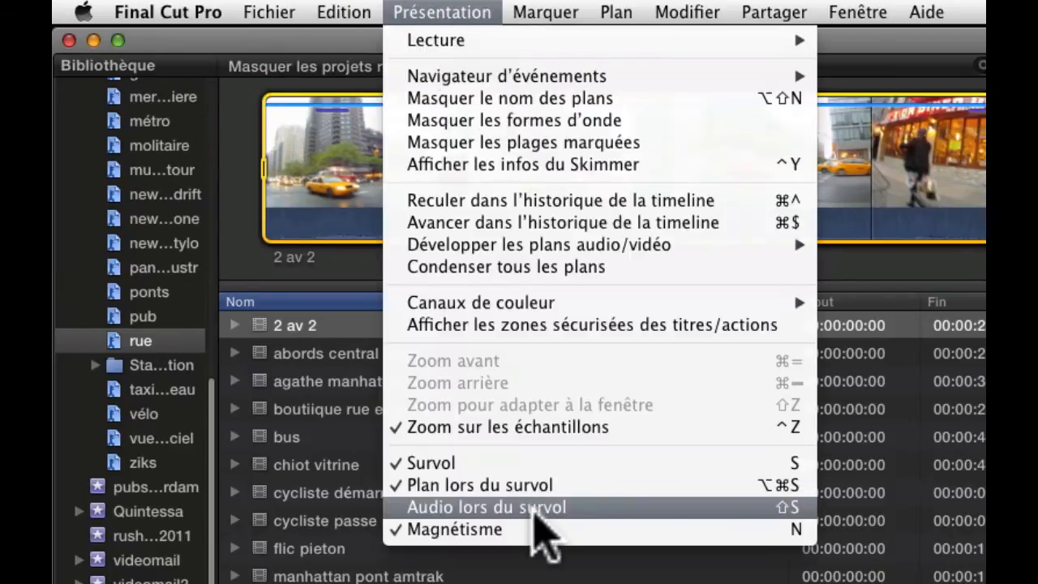
pyautogui.click(467, 487)
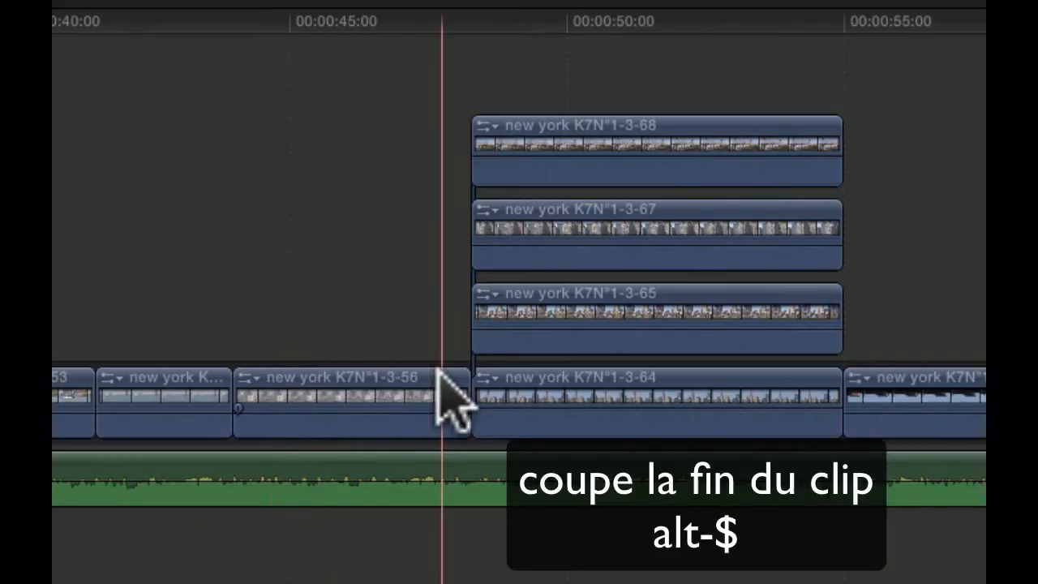
# Trim the end of clip new york K7N°1-3-56 to the skimmer position, and undo the trim
pyautogui.hotkey('alt', '$')
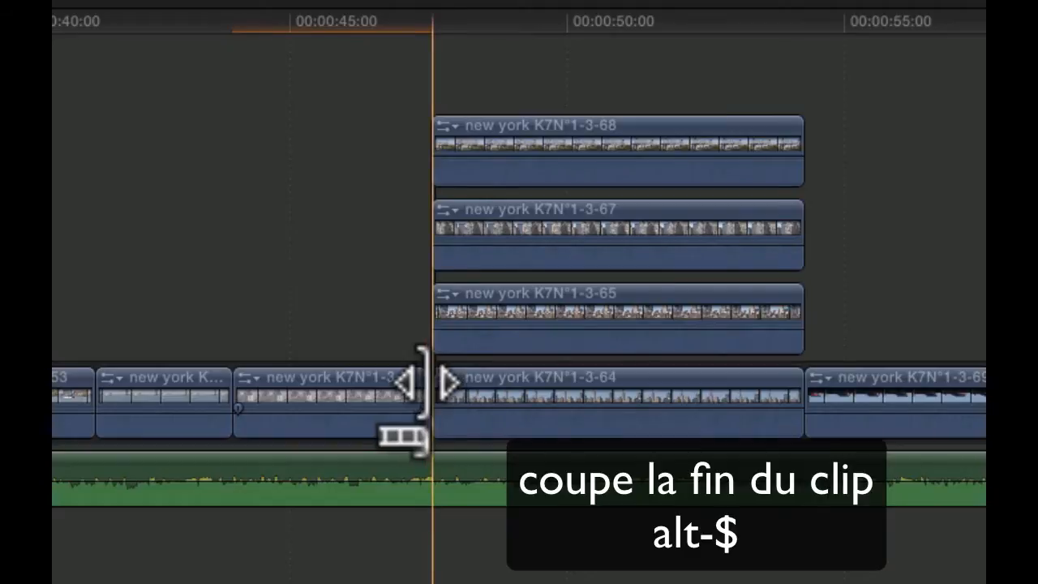
pyautogui.press('super+z')
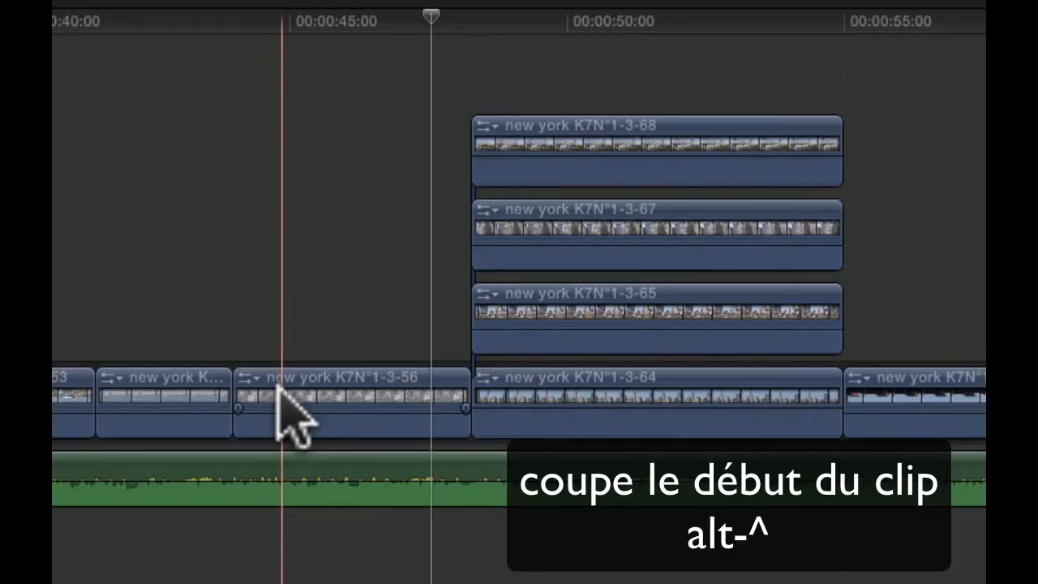
# Trim the start and the end of clip new york K7N°1-3-56 to the skimmer position, and undo both trims
pyautogui.hotkey('alt', '[')
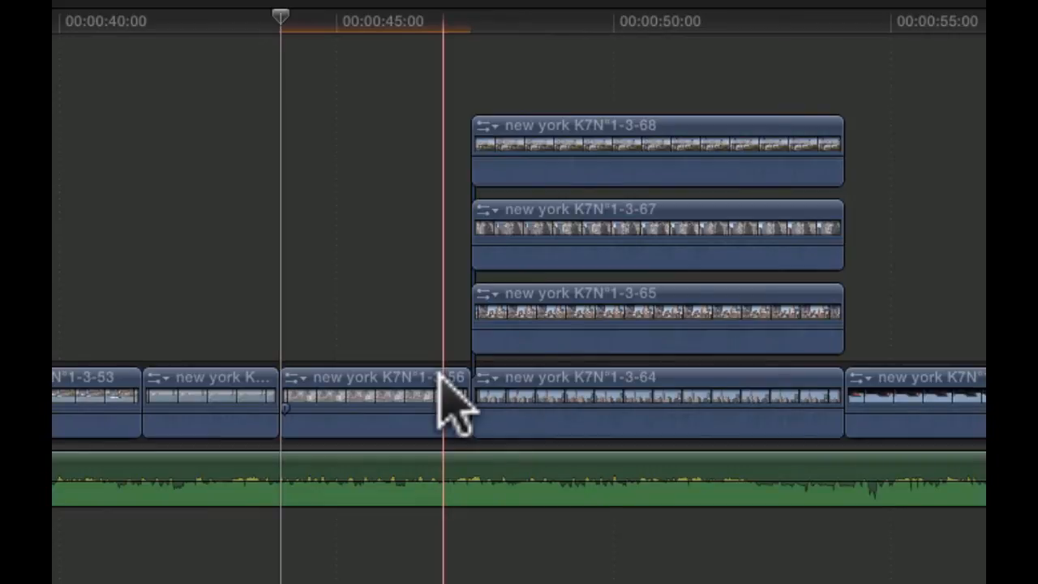
pyautogui.hotkey('alt', ']')
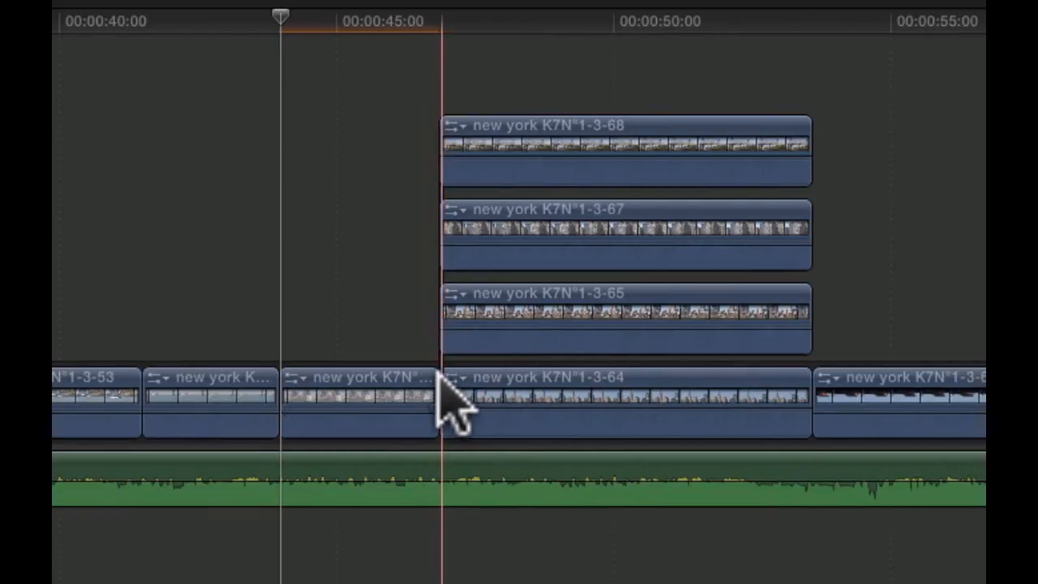
pyautogui.press('super+z')
pyautogui.press('super+z')
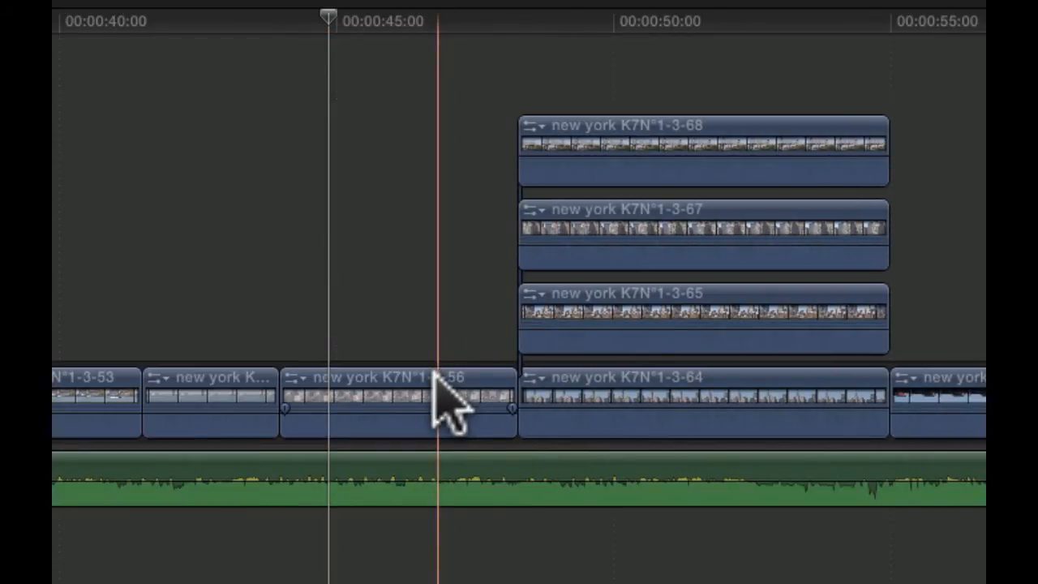
# Trim the end of clip new york K7N°1-3-69 at 59:07 and the start of the following K7N°1-3-70 clip at 1:00:15
pyautogui.hscroll(-1, 537, 372)
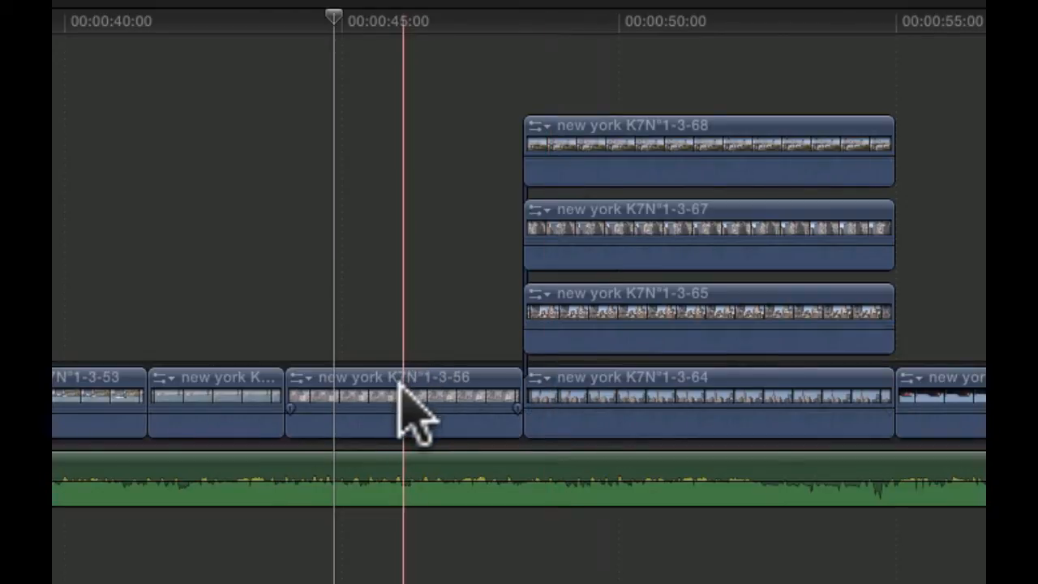
pyautogui.hscroll(-1, 336, 408)
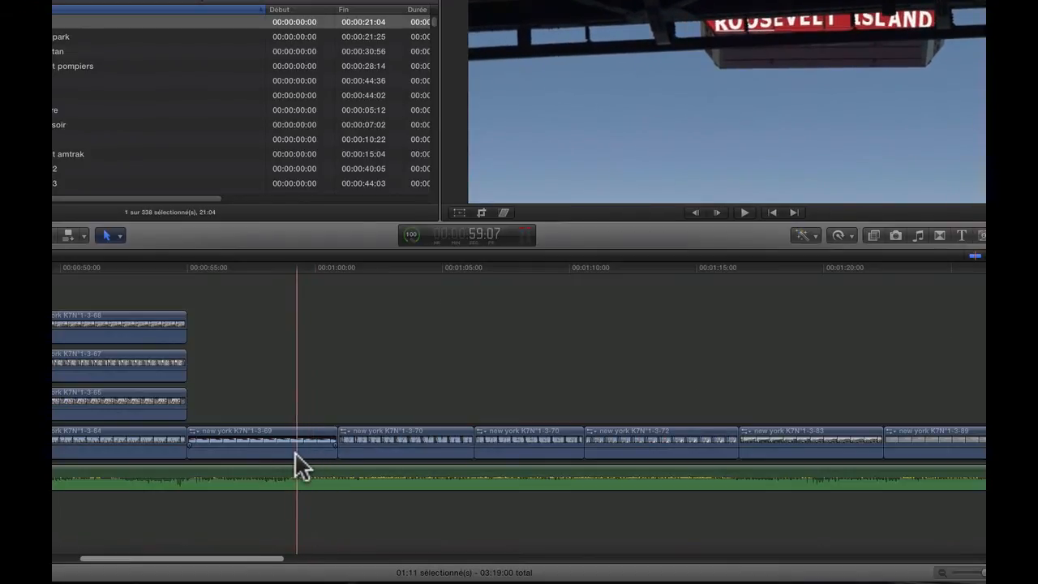
pyautogui.press('alt')
pyautogui.hotkey('alt', ']')
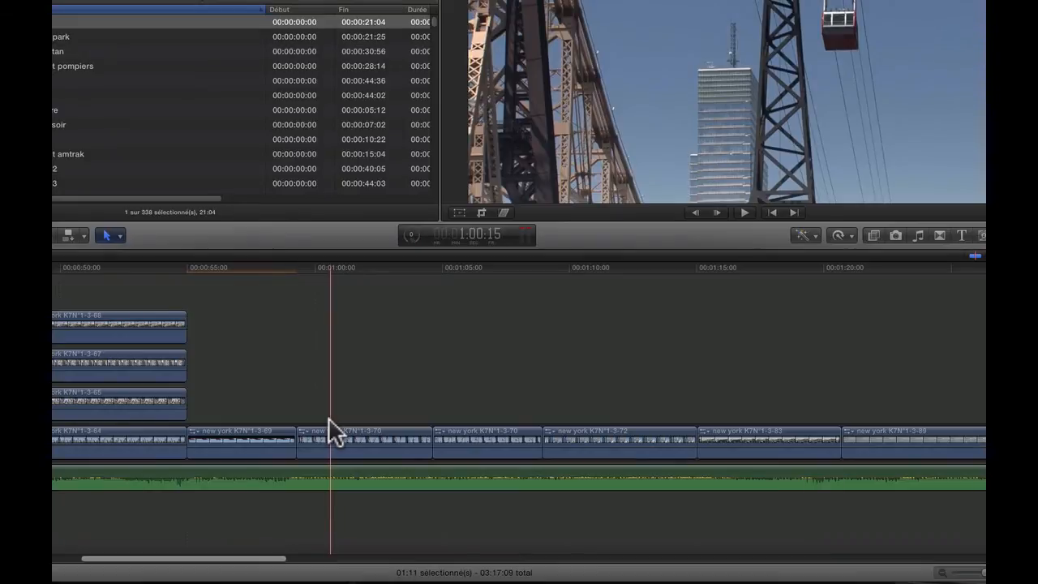
pyautogui.hotkey('alt', '[')
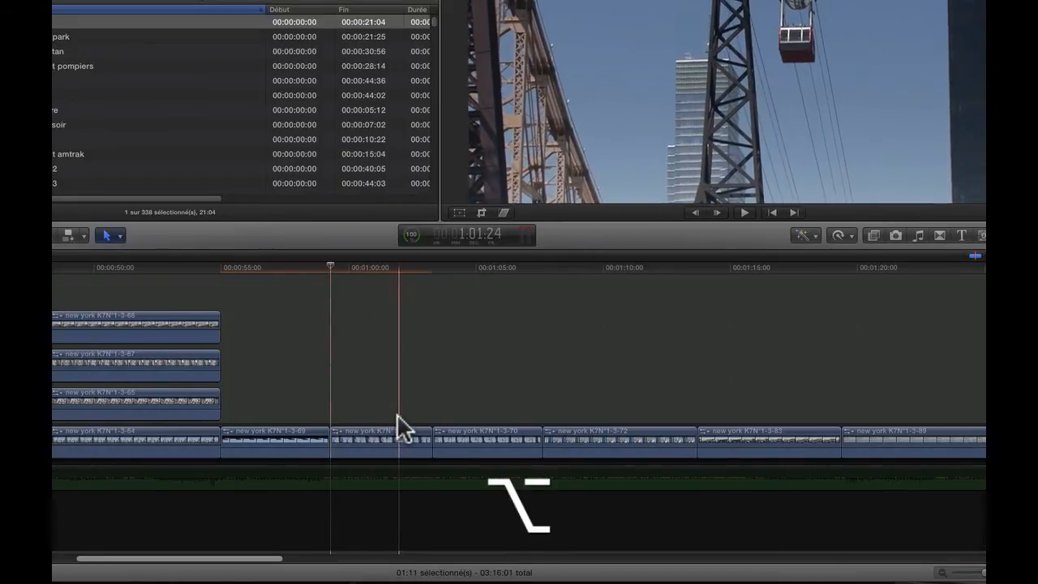
# Trim the end of the second new york K7N°1-3-70 clip and the start of clip K7N°1-3-72 to the skimmer position
pyautogui.hotkey('alt', 'p')
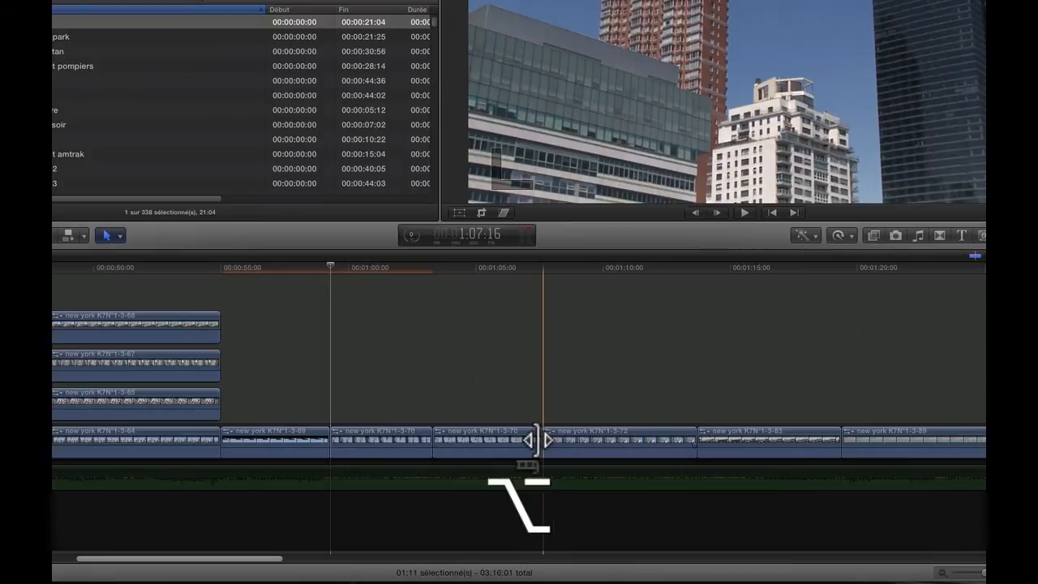
pyautogui.hotkey('alt', ']')
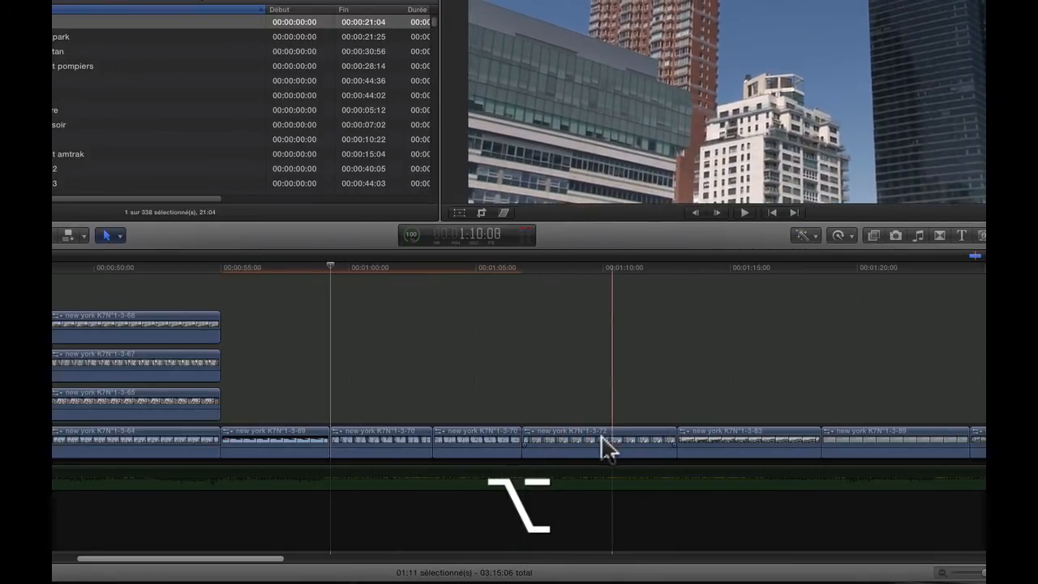
pyautogui.press('alt')
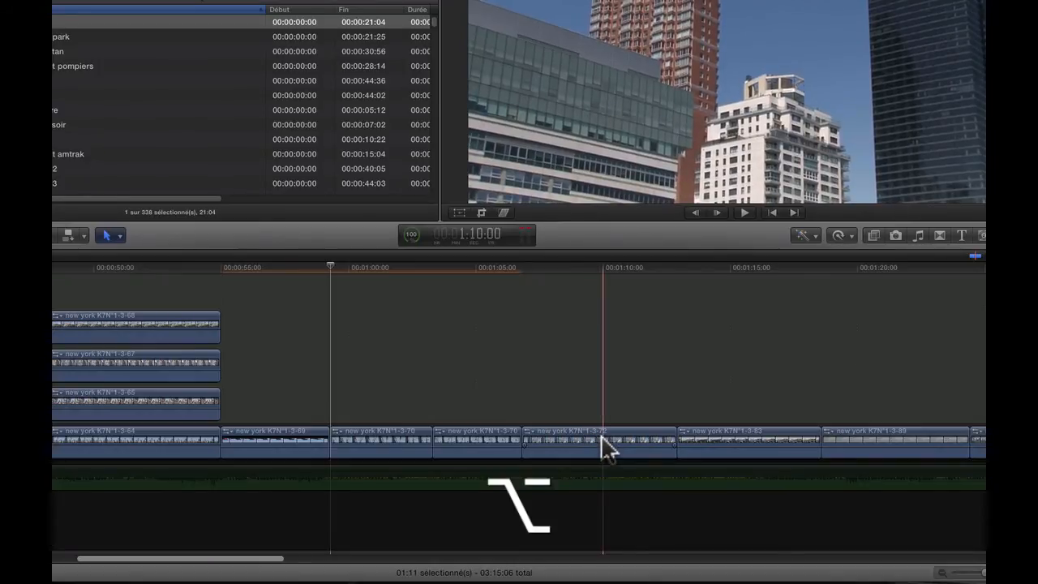
pyautogui.hotkey('alt', '[')
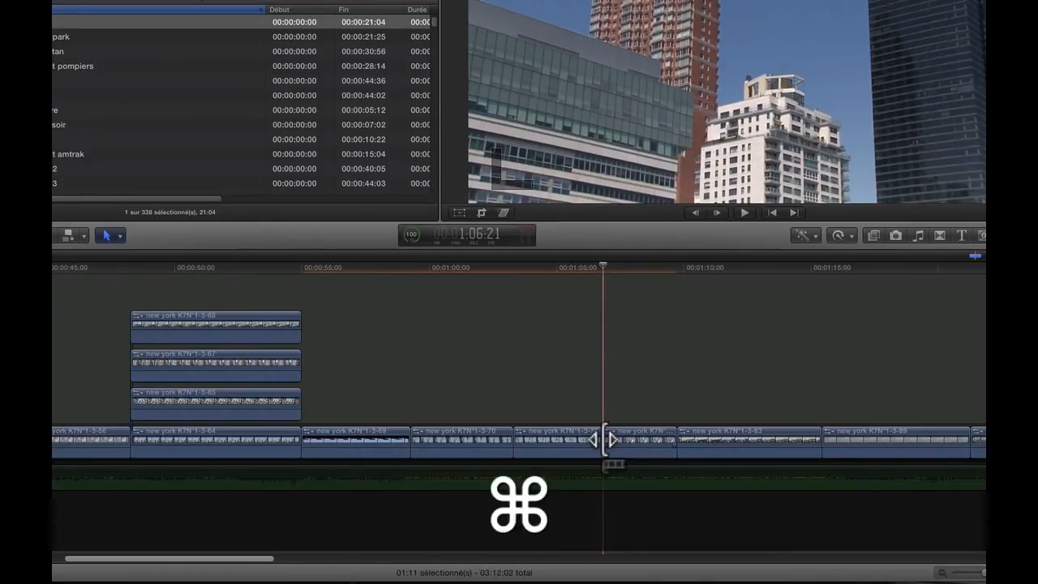
# Undo all the start and end trims made on clips new york K7N°1-3-69, both K7N°1-3-70 clips and K7N°1-3-72
pyautogui.press('super+z')
pyautogui.press('super+z')
pyautogui.press('z')
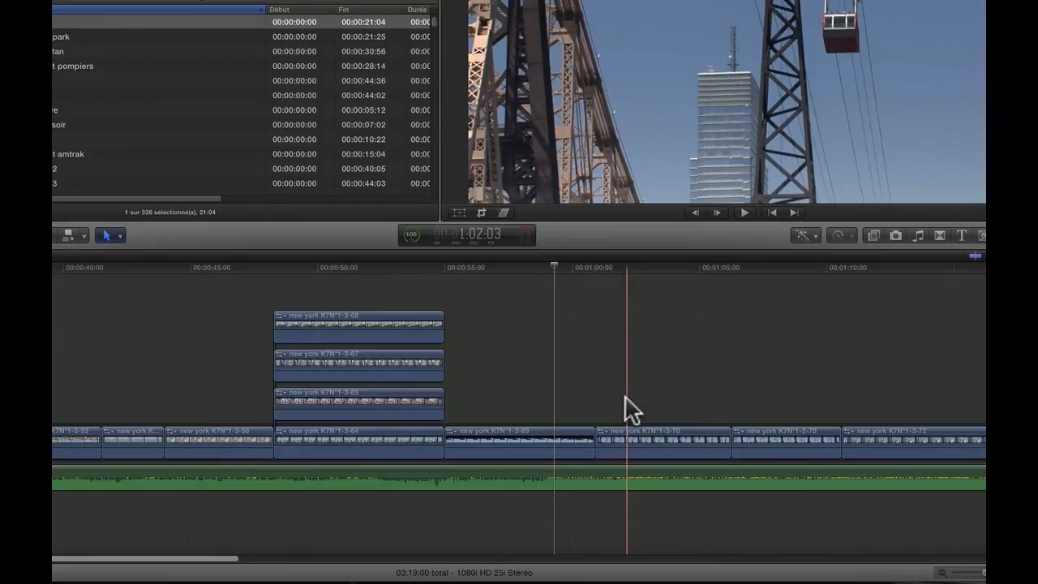
pyautogui.hscroll(-1, 626, 398)
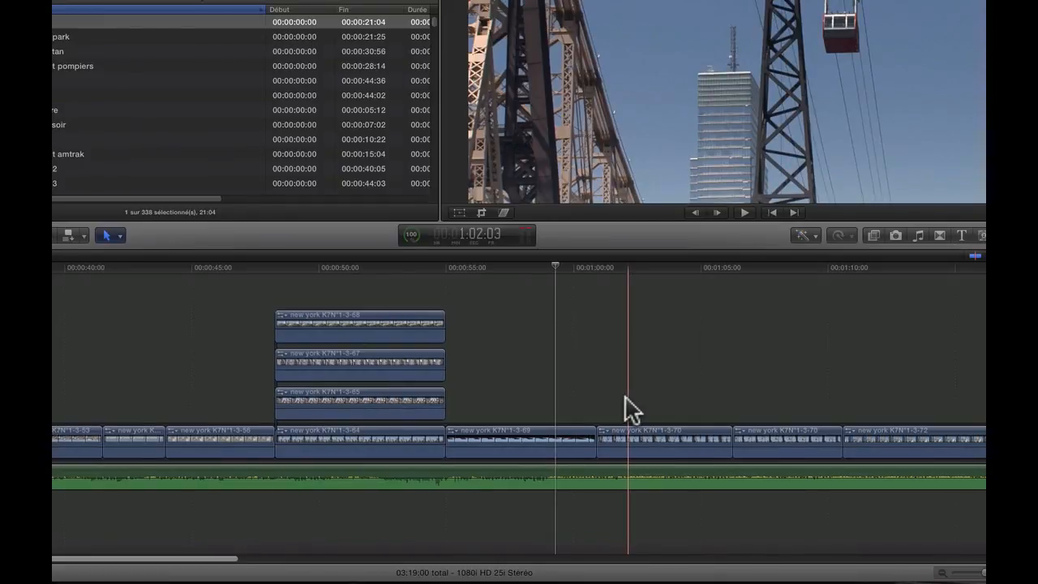